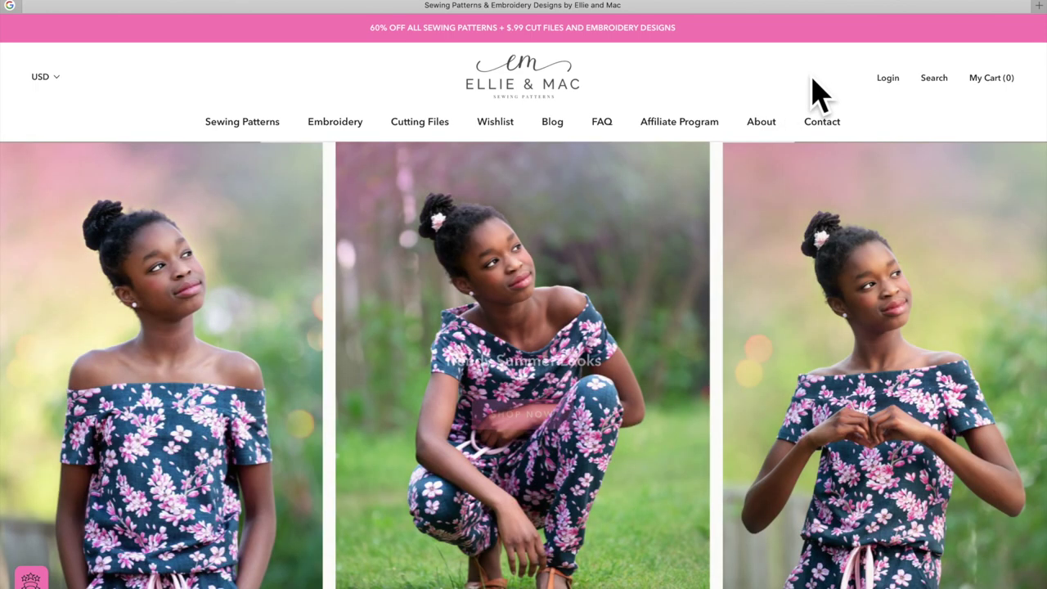
Log in to Ellie & Mac using the browser's saved autofill email login
{"action": "left_click", "coordinate": [909, 97]}
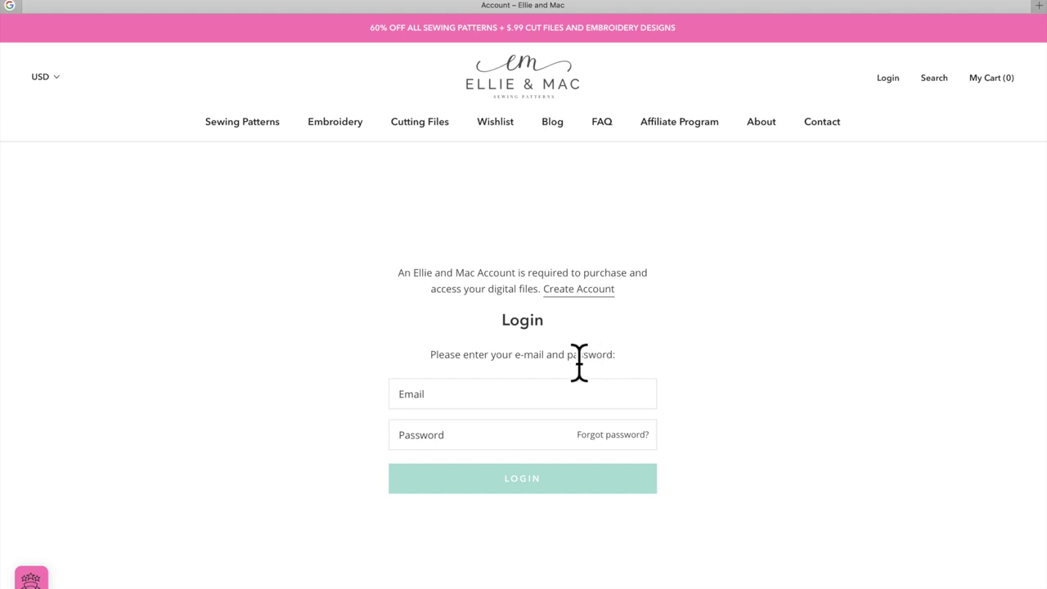
{"action": "left_click", "coordinate": [494, 401]}
{"action": "left_click", "coordinate": [494, 422]}
{"action": "key", "text": "Return"}
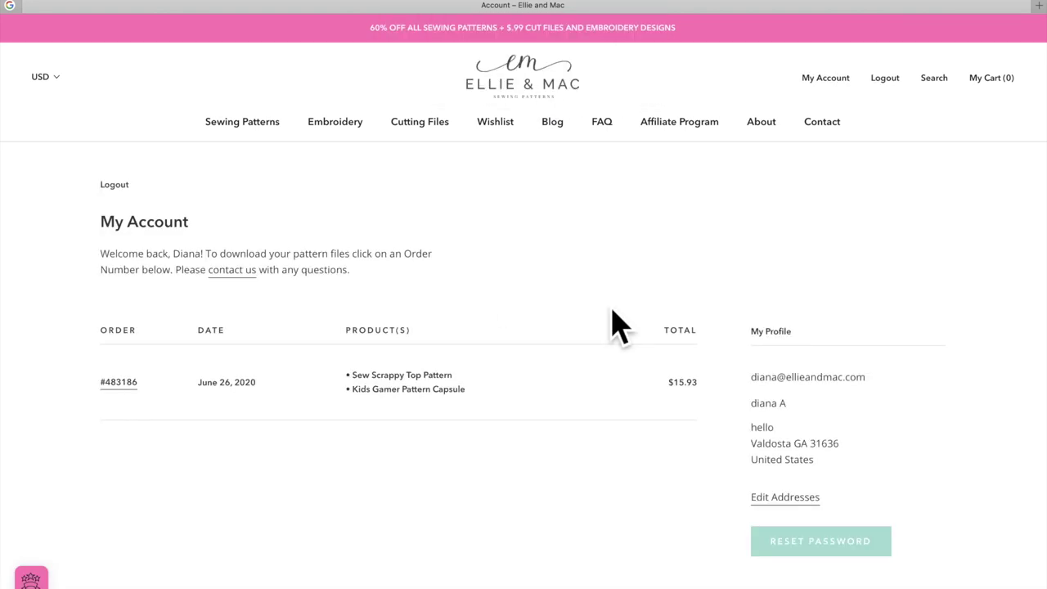
Open the June 26, 2020 order and its Sew Scrappy Top Pattern download list
{"action": "left_click", "coordinate": [135, 399]}
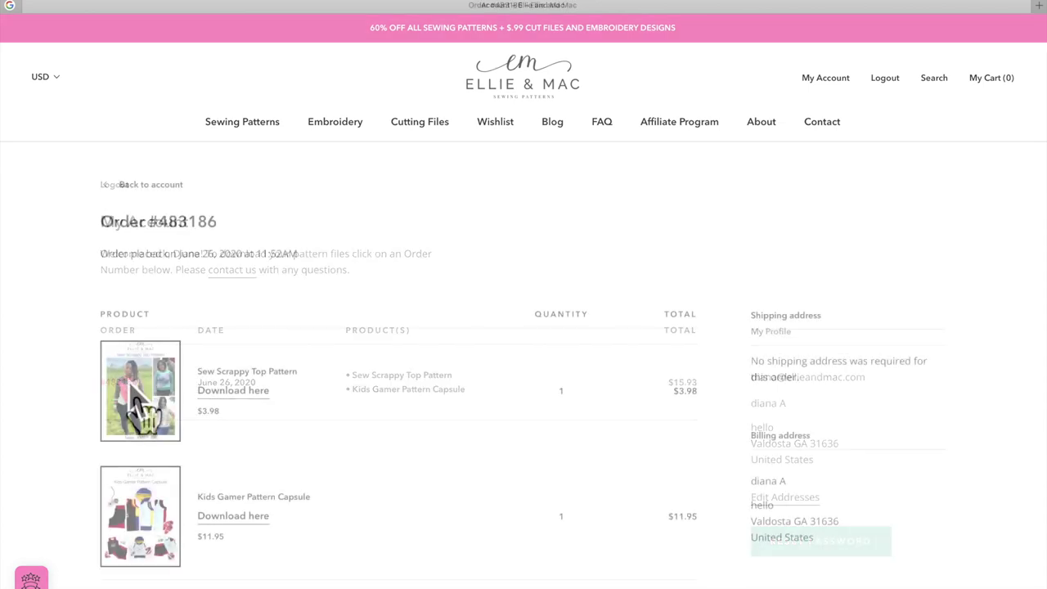
{"action": "scroll", "coordinate": [393, 440], "scroll_direction": "down", "scroll_amount": 1}
{"action": "scroll", "coordinate": [394, 454], "scroll_direction": "down", "scroll_amount": 2}
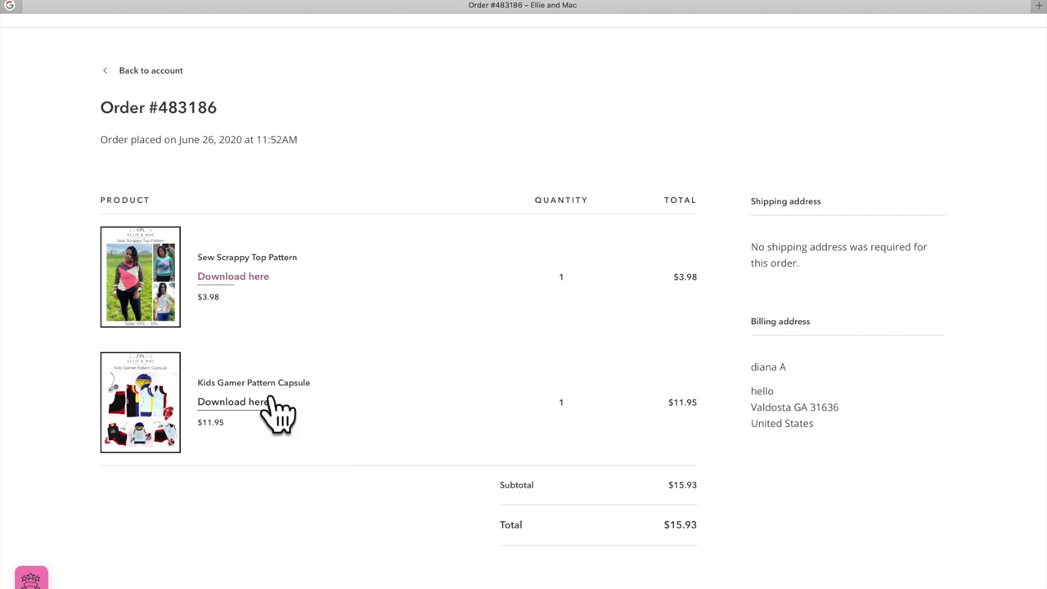
{"action": "left_click", "coordinate": [267, 288]}
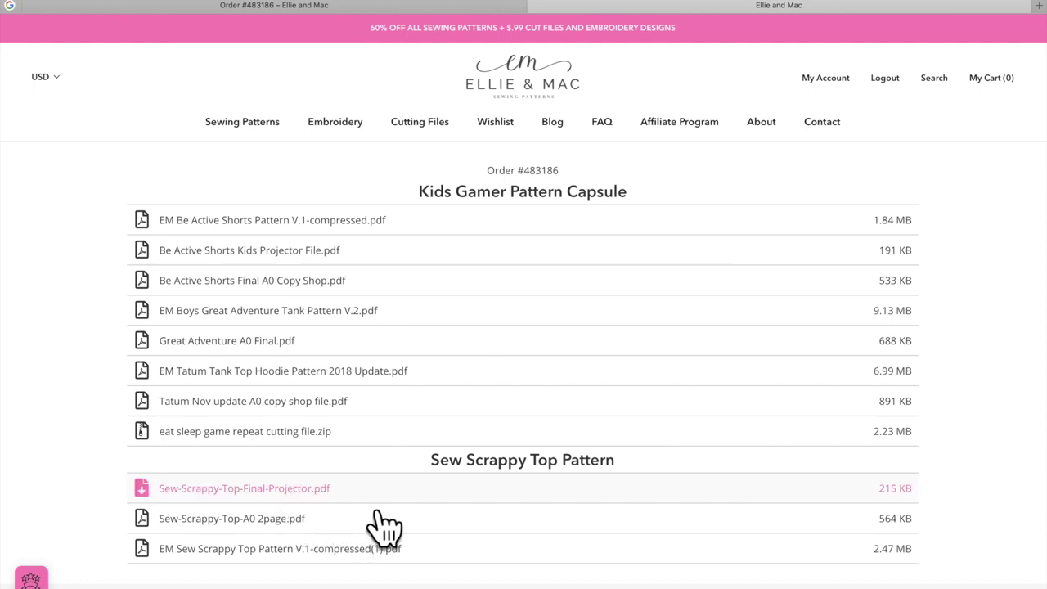
Download 'EM Sew Scrappy Top Pattern V.1-compressed(1).pdf' (2.47 MB) and open it in Acrobat Reader
{"action": "left_click", "coordinate": [336, 520]}
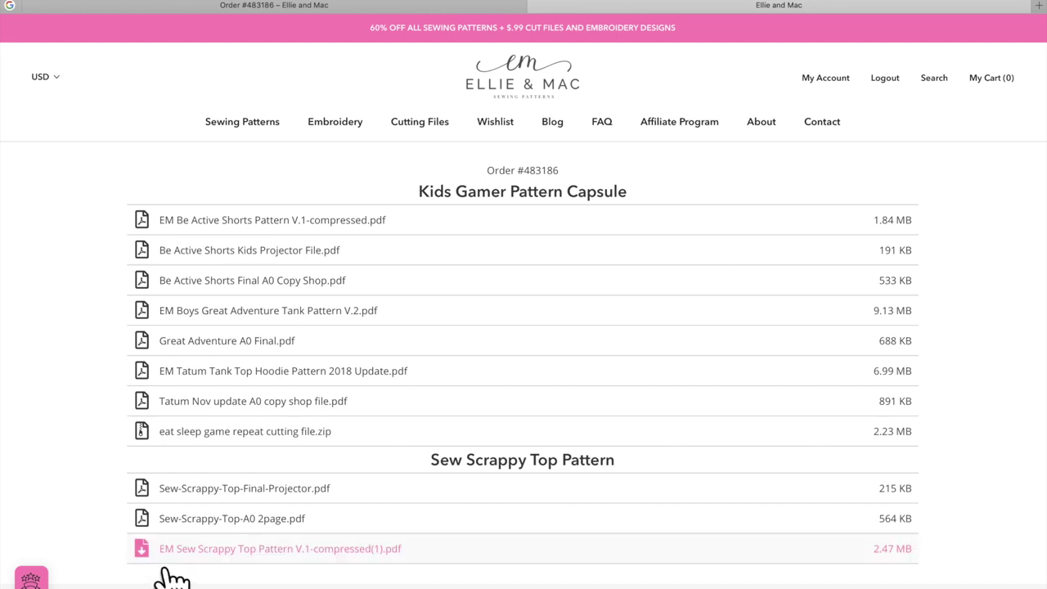
{"action": "left_click", "coordinate": [249, 563]}
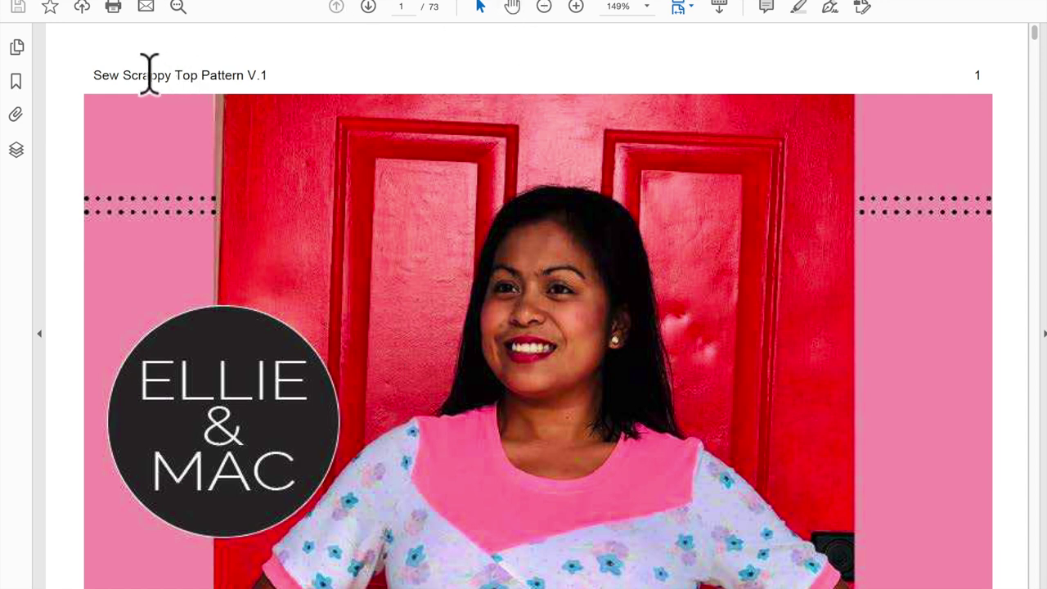
Expand the pattern's layer group and hide the 6XL, 5XL, 4XL and 3XL size layers
{"action": "left_click", "coordinate": [16, 159]}
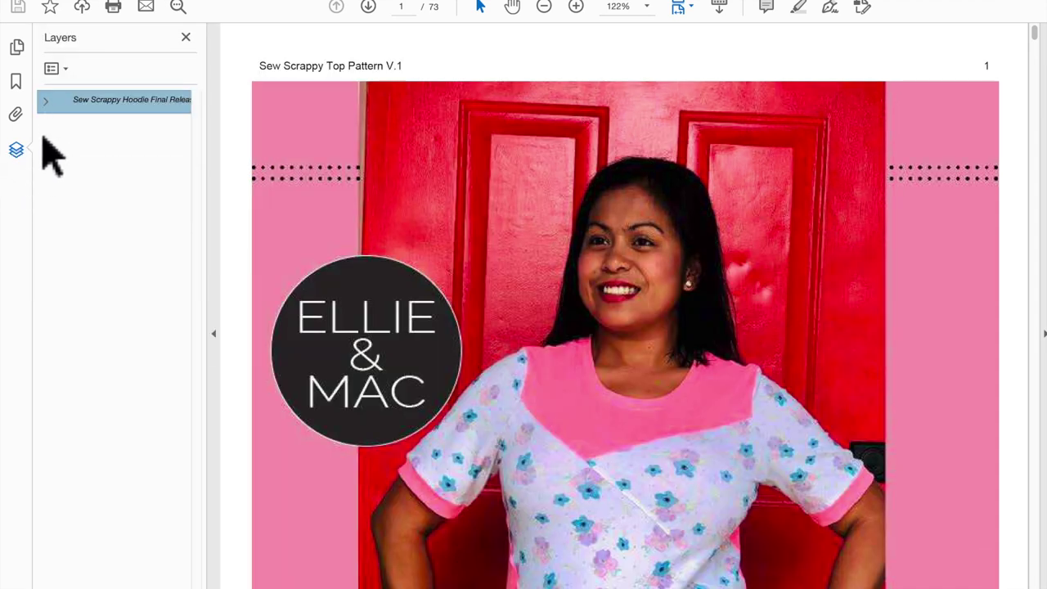
{"action": "left_click", "coordinate": [45, 101]}
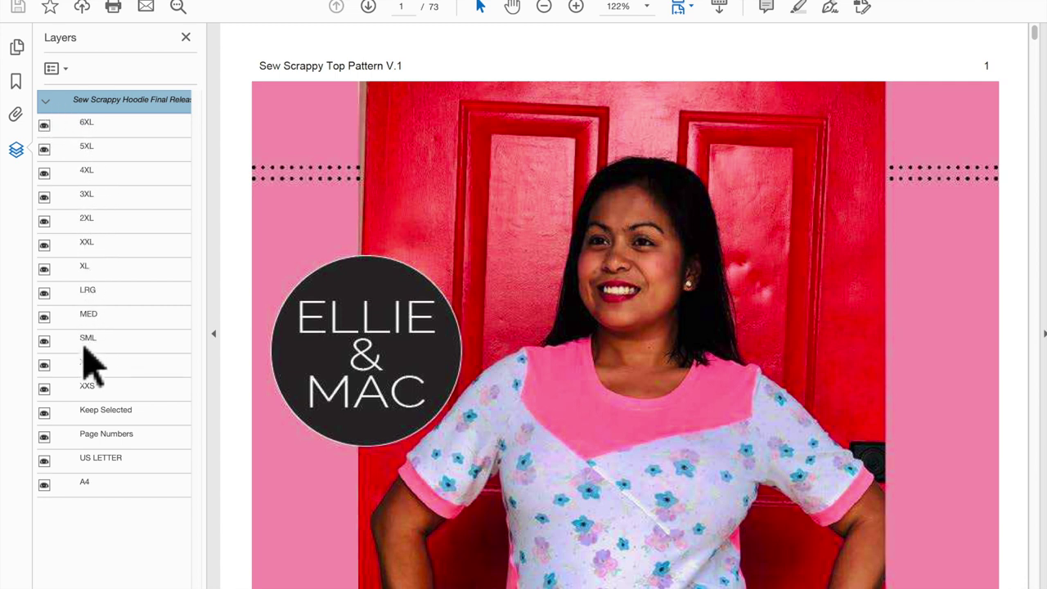
{"action": "left_click", "coordinate": [45, 124]}
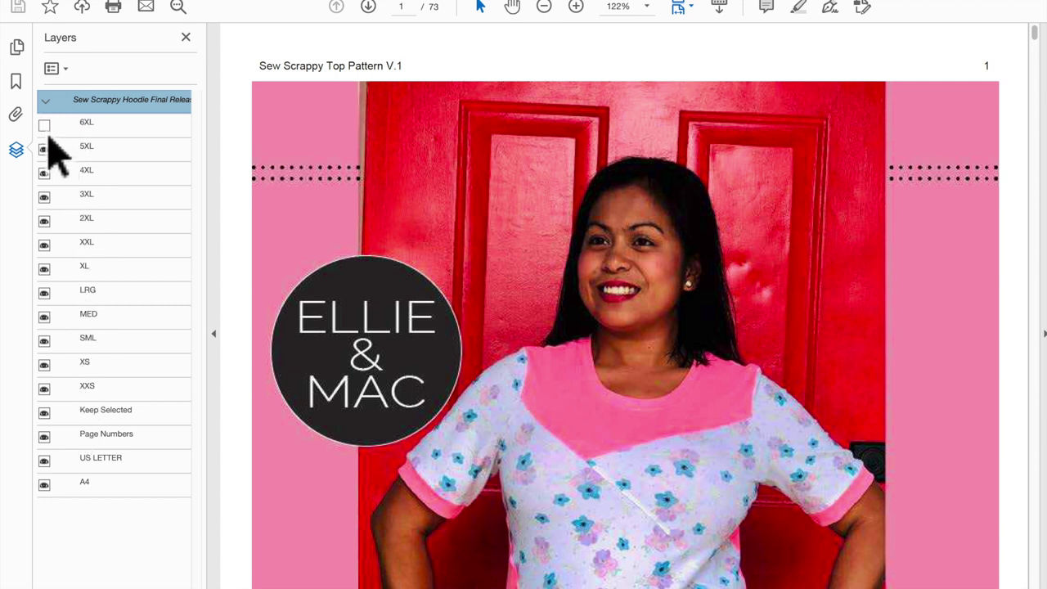
{"action": "left_click", "coordinate": [44, 149]}
{"action": "left_click", "coordinate": [44, 172]}
{"action": "left_click", "coordinate": [45, 197]}
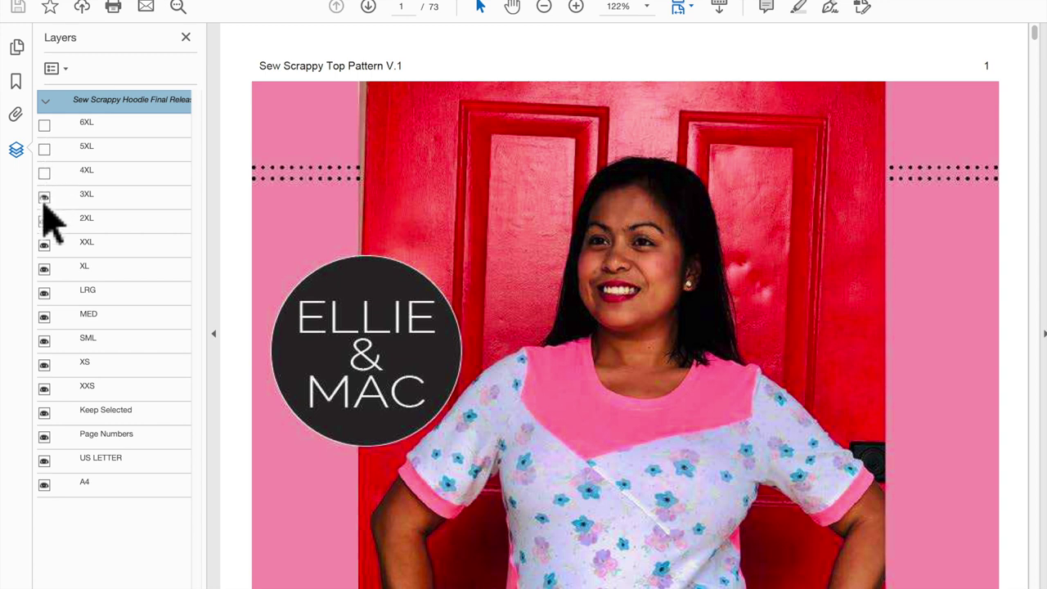
Hide the XXL, XL, LRG, SML and XXS size layers so only MED remains
{"action": "left_click", "coordinate": [44, 244]}
{"action": "left_click", "coordinate": [44, 269]}
{"action": "left_click", "coordinate": [44, 293]}
{"action": "left_click", "coordinate": [45, 341]}
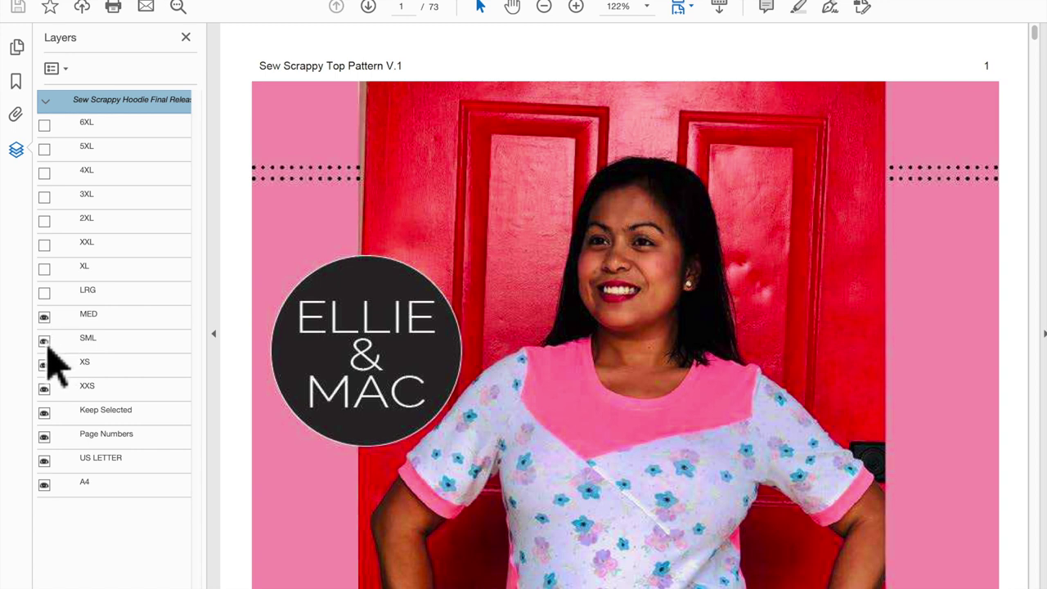
{"action": "left_click", "coordinate": [44, 389]}
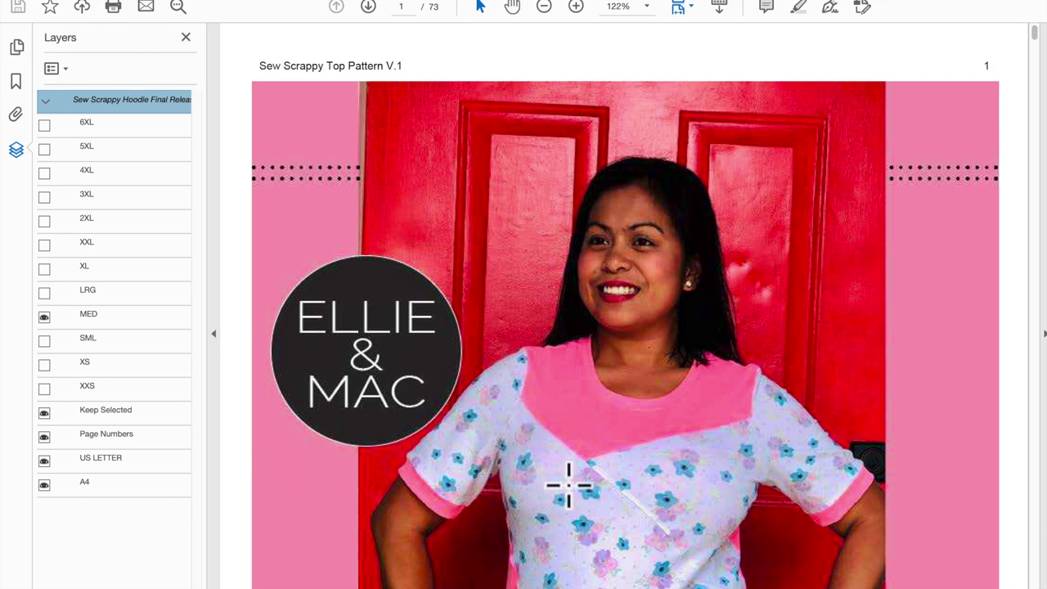
{"action": "scroll", "coordinate": [568, 484], "scroll_direction": "down", "scroll_amount": 4}
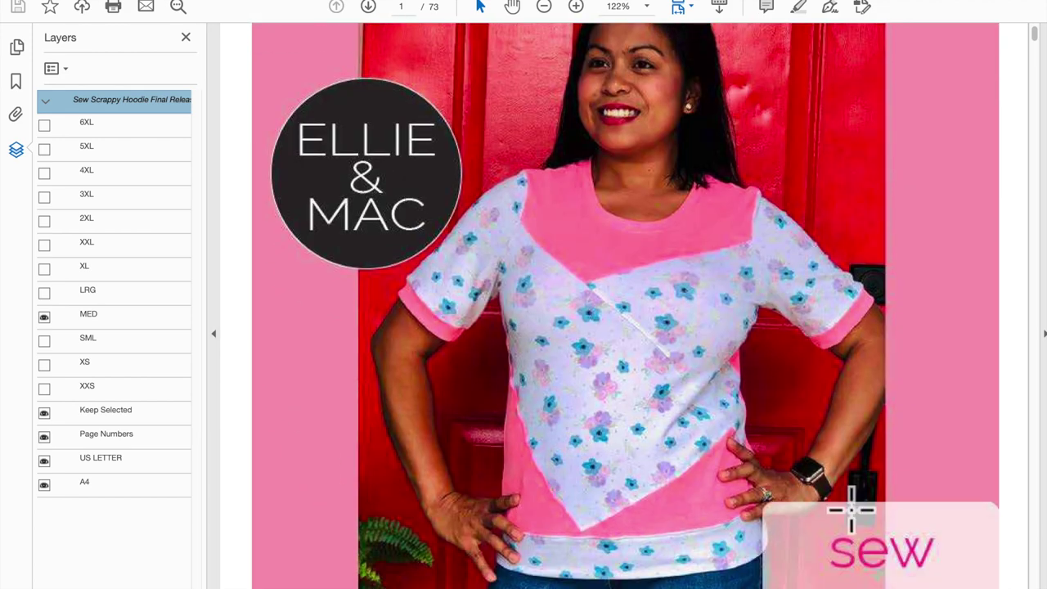
Move to page 55 and briefly show the LRG lines beside MED, then hide them again
{"action": "left_click_drag", "start_coordinate": [1038, 45], "coordinate": [1036, 491]}
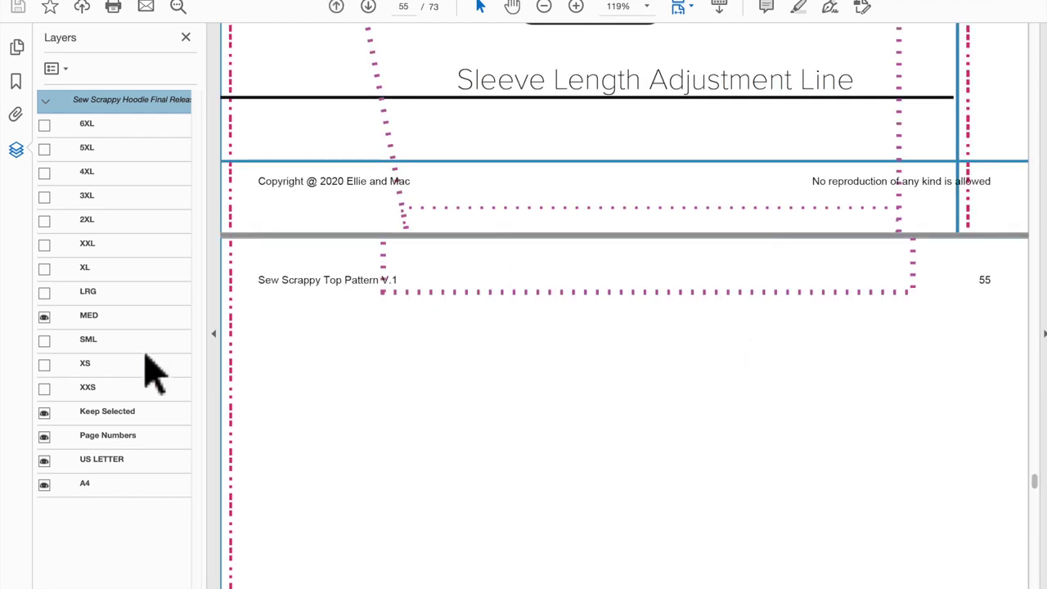
{"action": "left_click", "coordinate": [45, 294]}
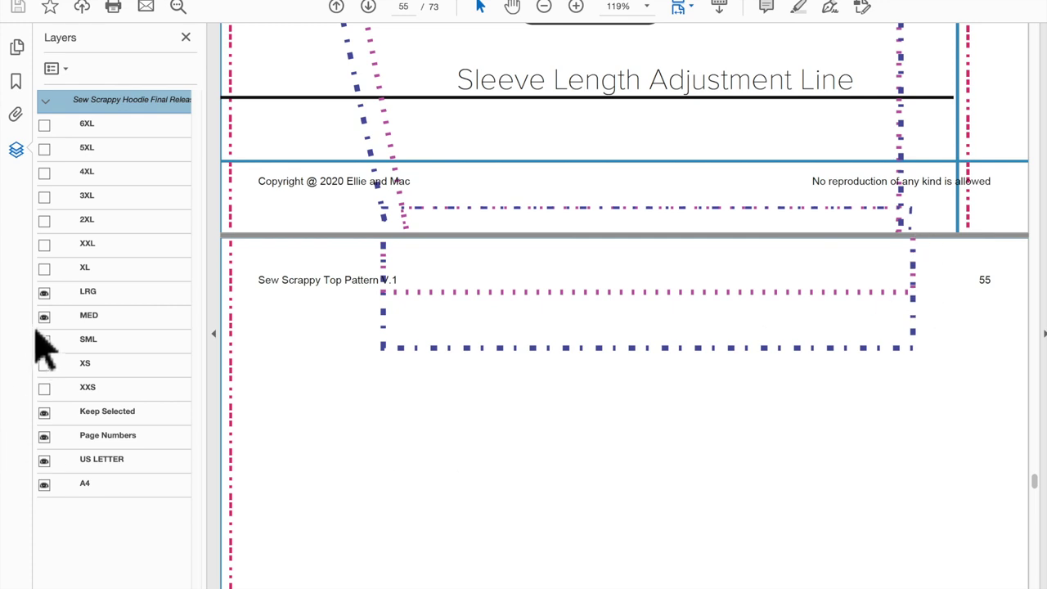
{"action": "left_click", "coordinate": [45, 294]}
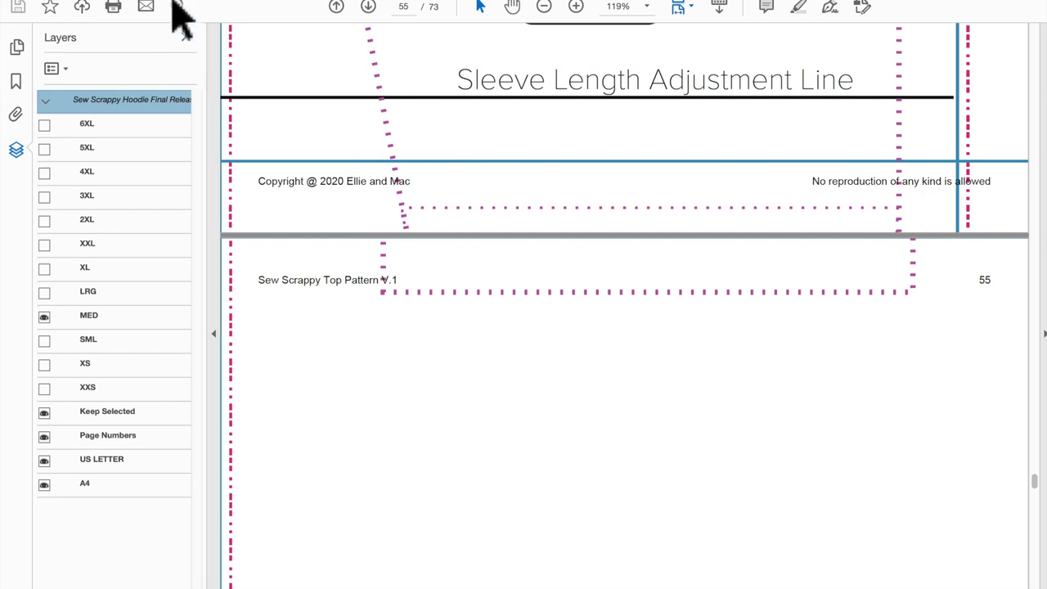
{"action": "left_click", "coordinate": [113, 8]}
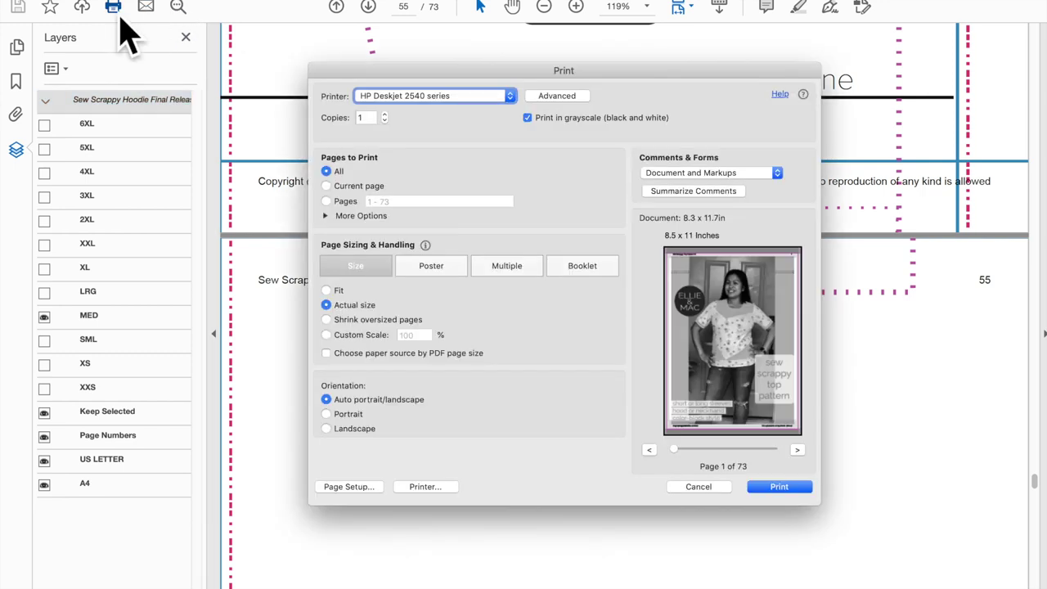
{"action": "left_click", "coordinate": [342, 202]}
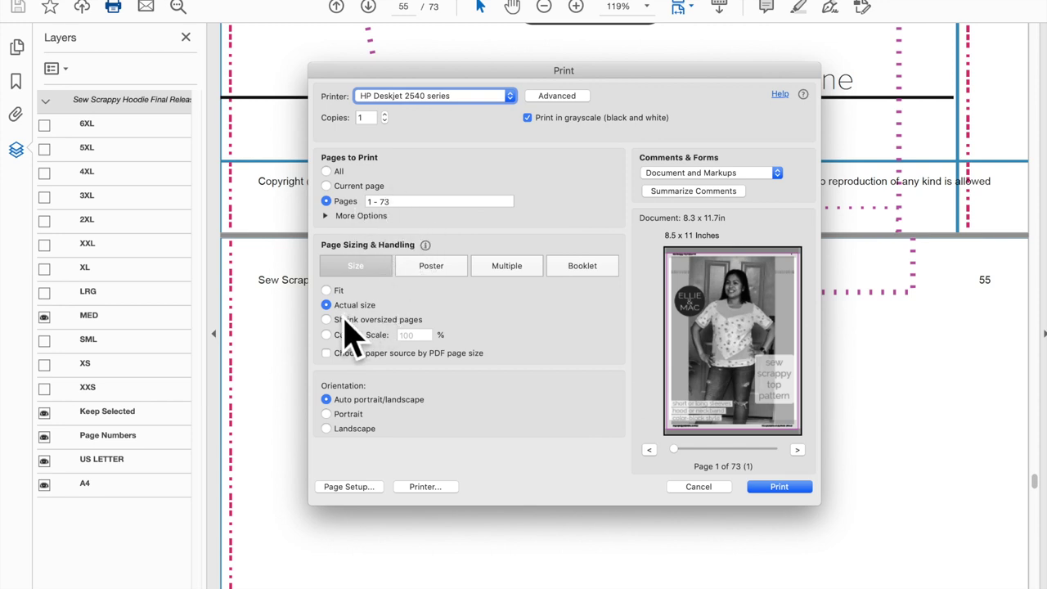
{"action": "left_click", "coordinate": [705, 488]}
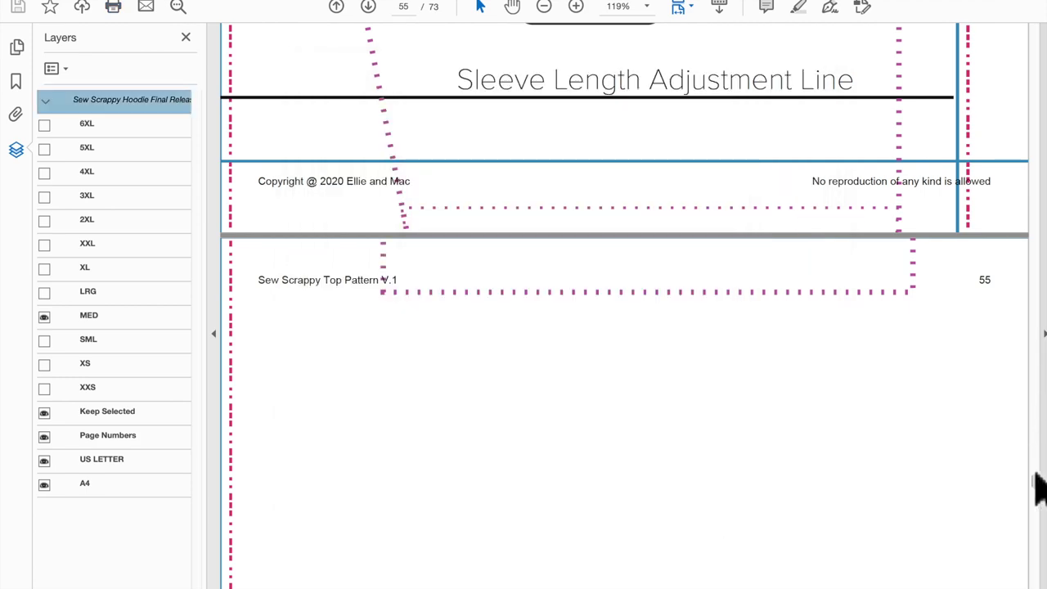
Scroll back from page 55 to page 33 of the pattern
{"action": "left_click_drag", "start_coordinate": [1036, 486], "coordinate": [1027, 9]}
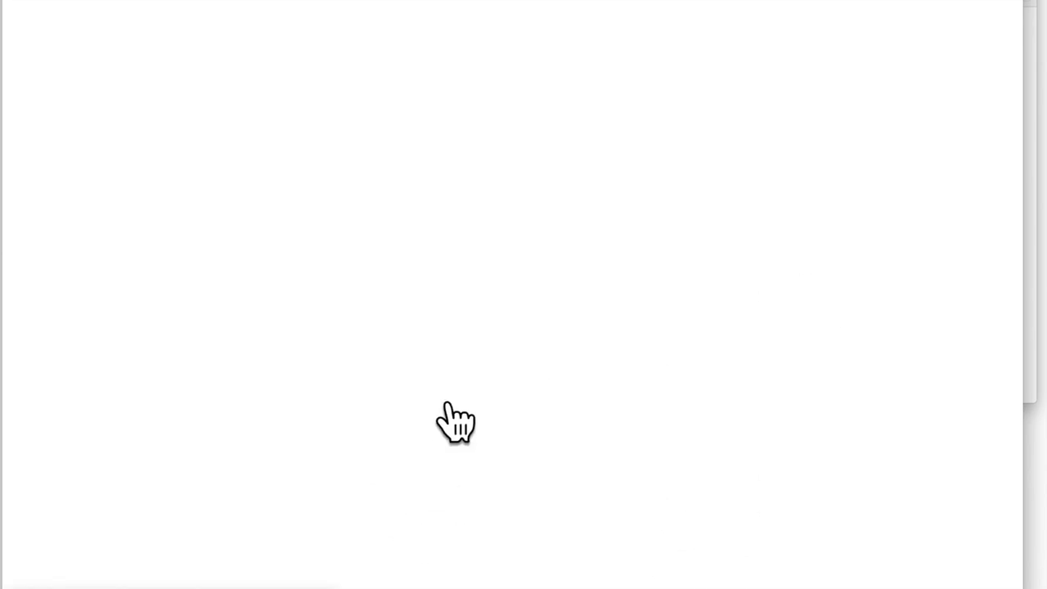
Load the 73-page pattern PDF in Chrome and review print Scale options, keeping Default and cancelling
{"action": "left_click", "coordinate": [529, 281]}
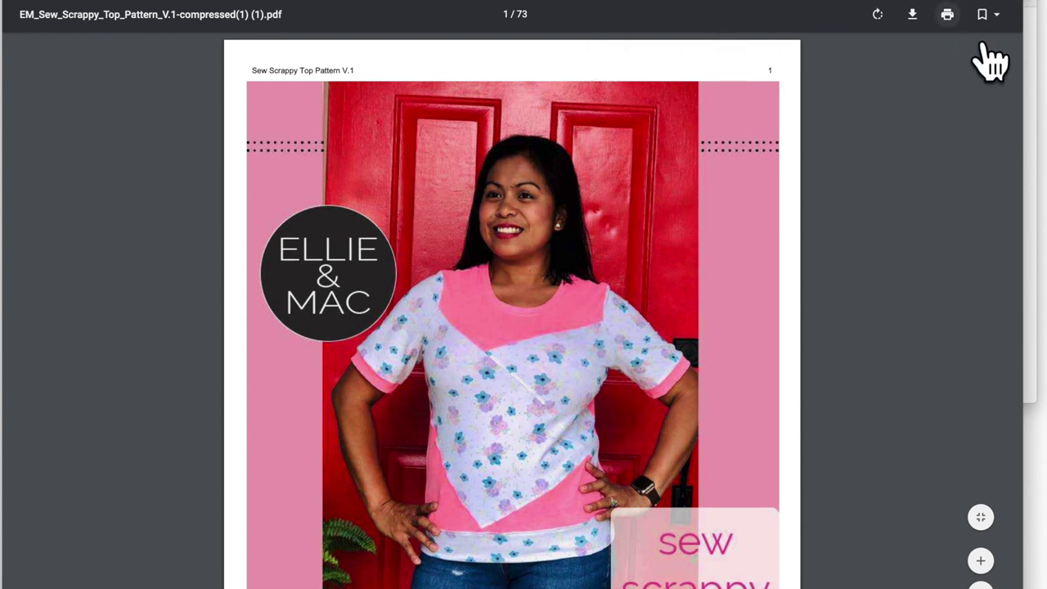
{"action": "left_click", "coordinate": [947, 15]}
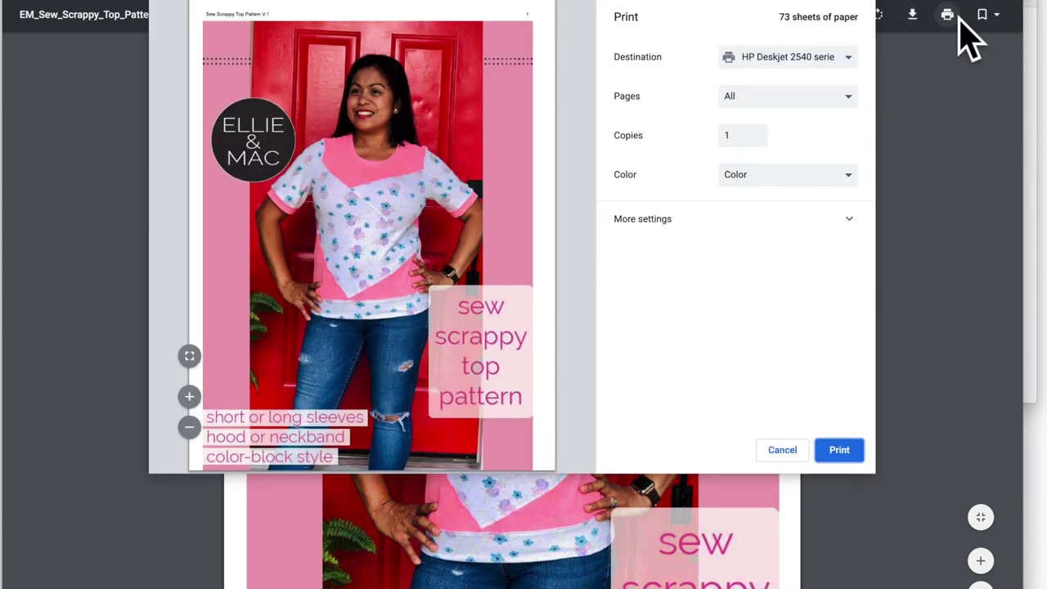
{"action": "left_click", "coordinate": [878, 229]}
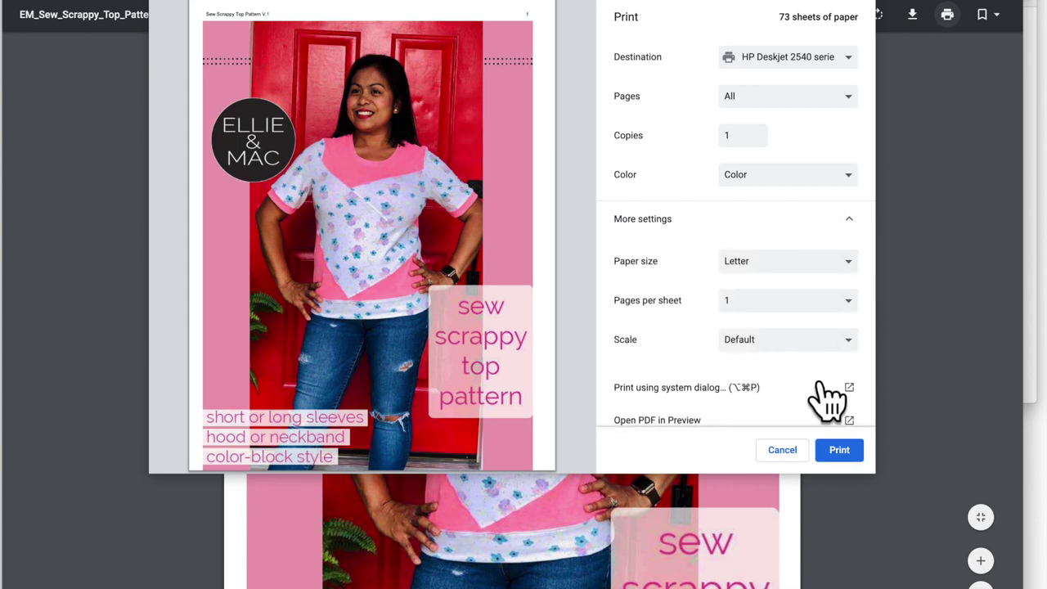
{"action": "scroll", "coordinate": [831, 399], "scroll_direction": "down", "scroll_amount": 1}
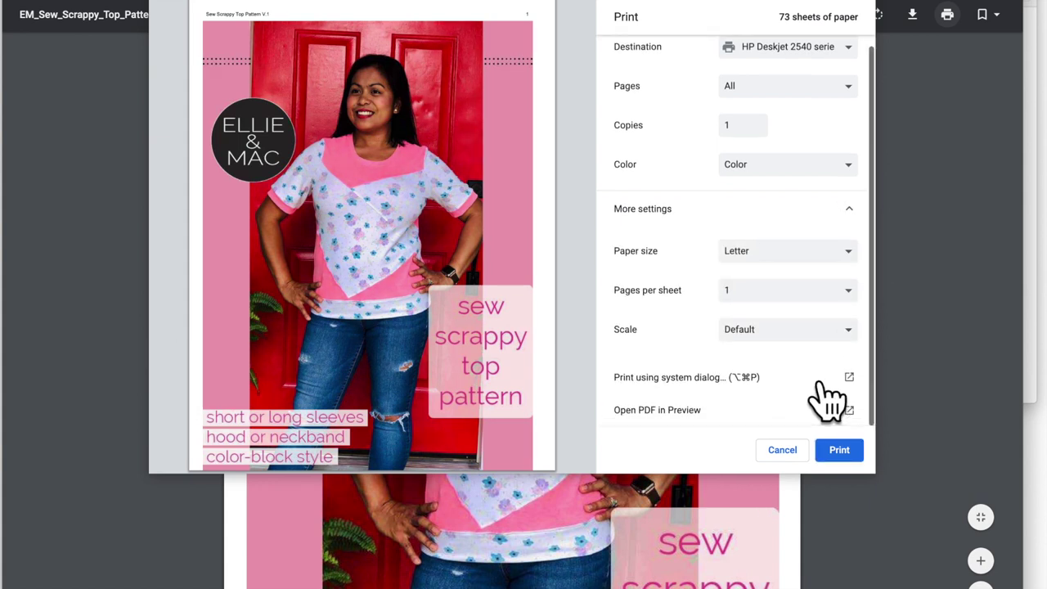
{"action": "left_click", "coordinate": [870, 343]}
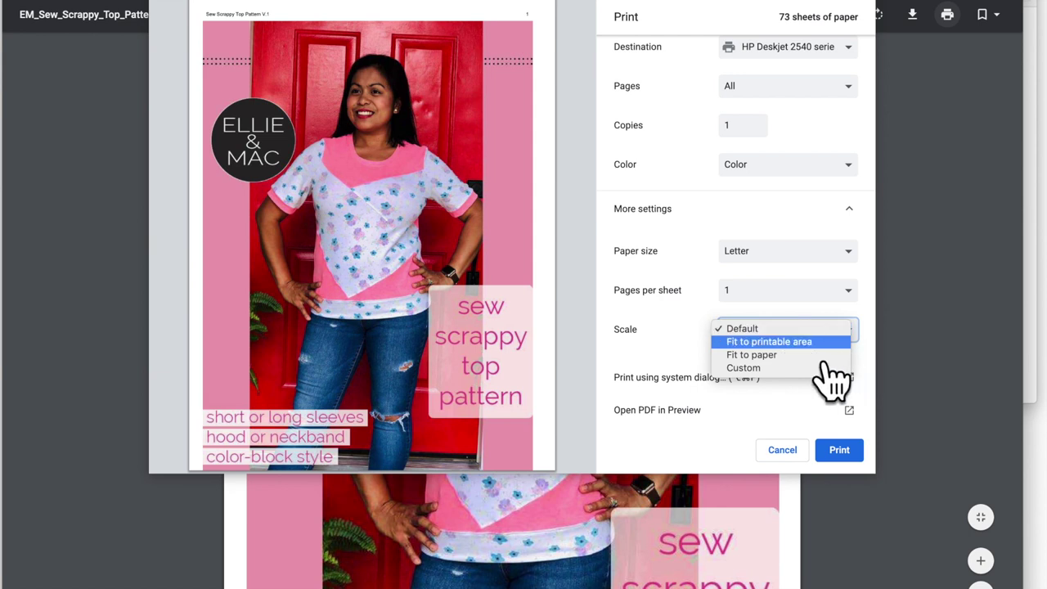
{"action": "left_click", "coordinate": [815, 470]}
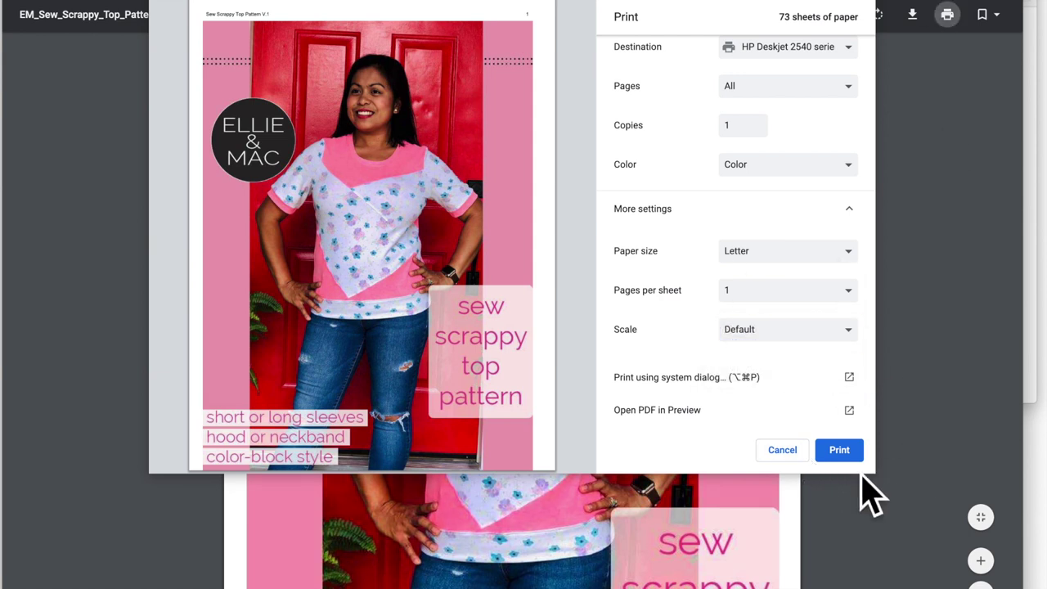
{"action": "left_click", "coordinate": [787, 457]}
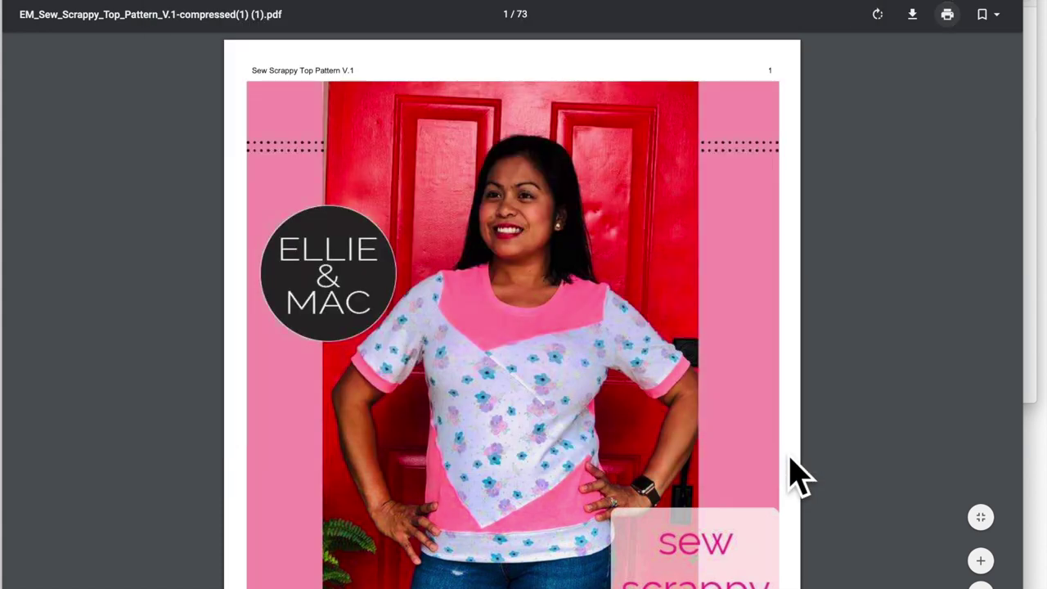
Download the 73-page pattern PDF into Downloads, overwrite the old copy, and open it in Acrobat
{"action": "left_click", "coordinate": [913, 14]}
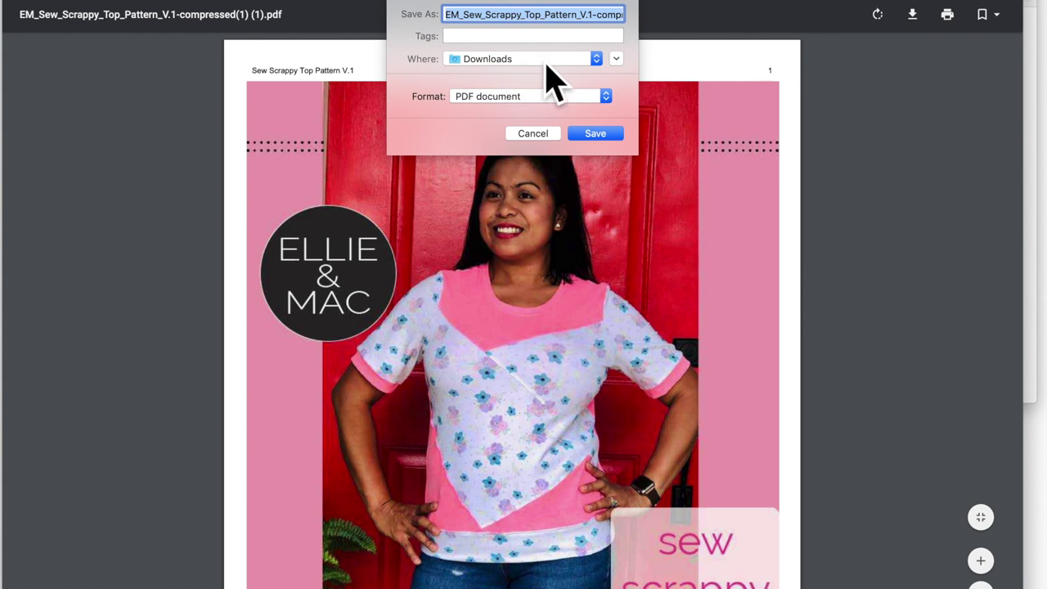
{"action": "left_click", "coordinate": [613, 138]}
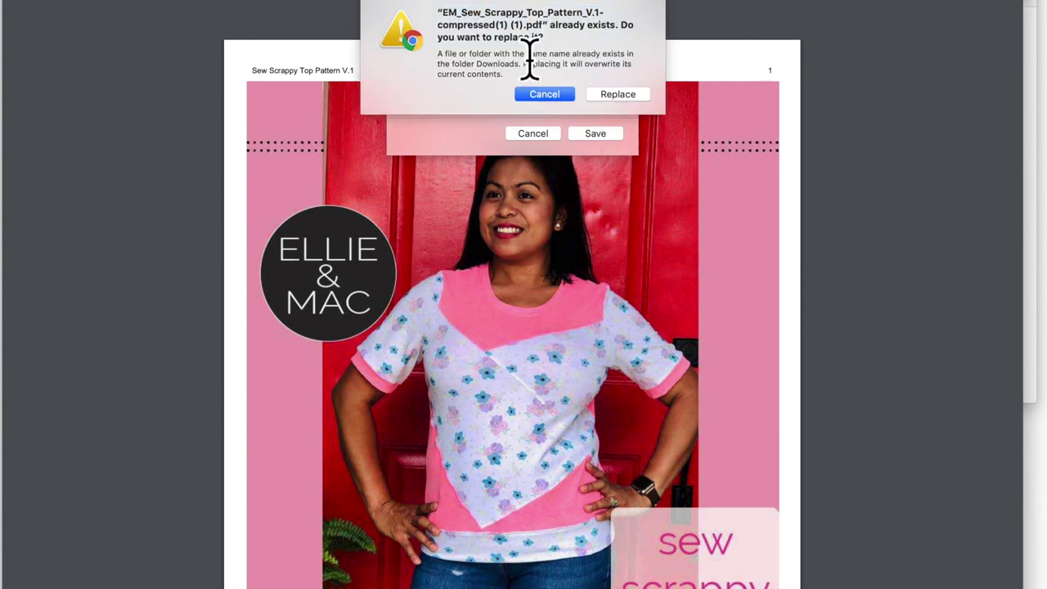
{"action": "left_click", "coordinate": [616, 95]}
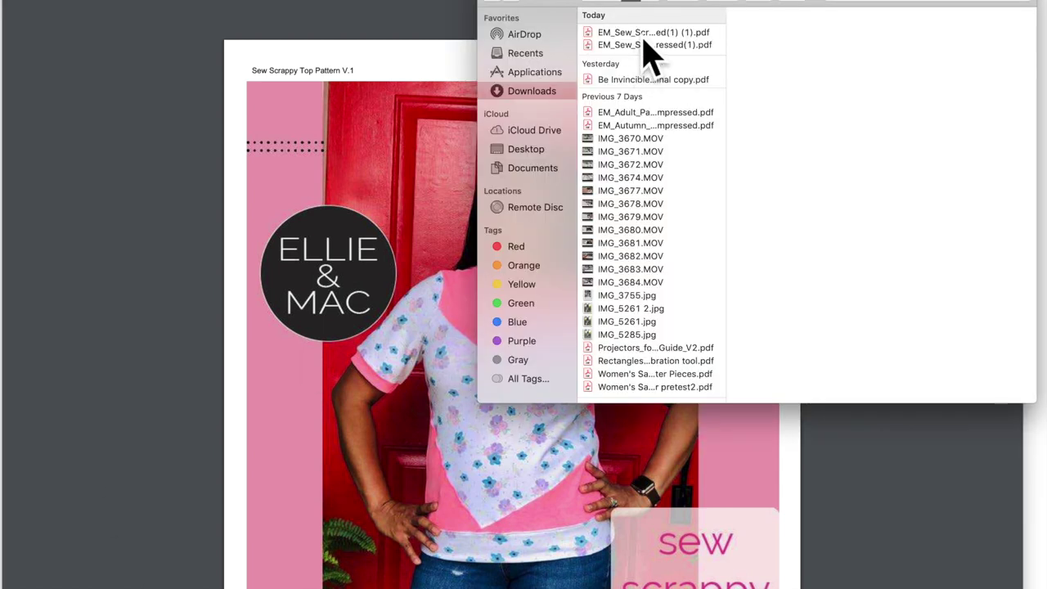
{"action": "double_click", "coordinate": [646, 33]}
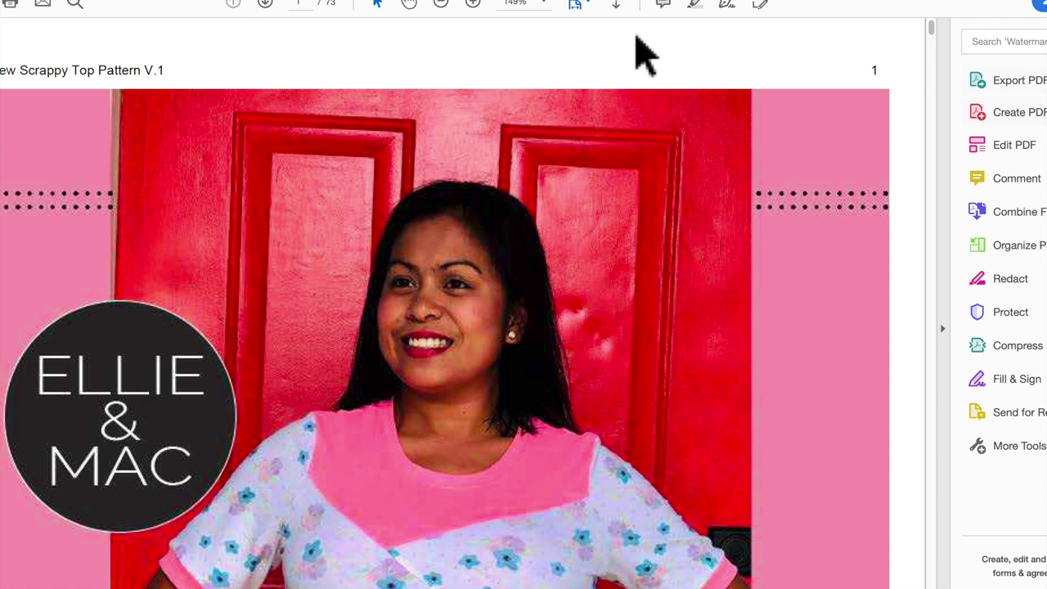